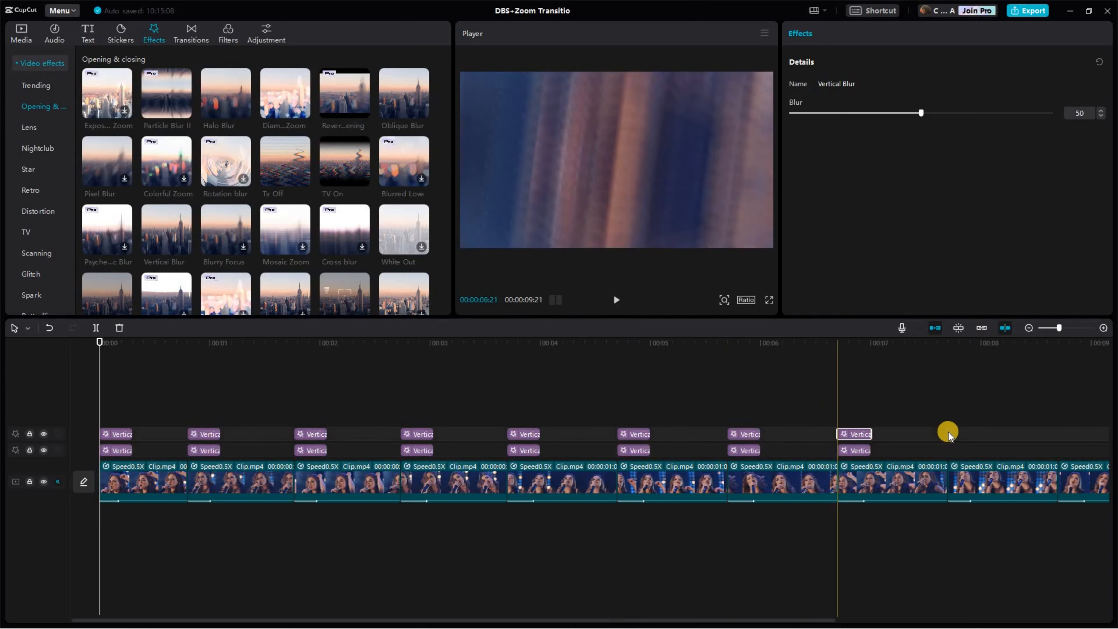
Paste the stacked pair of Vertical Blur effects at the start of each of the last two clips
key("ctrl+v")
key("ctrl+v")
scroll(806, 464, "right", 4)
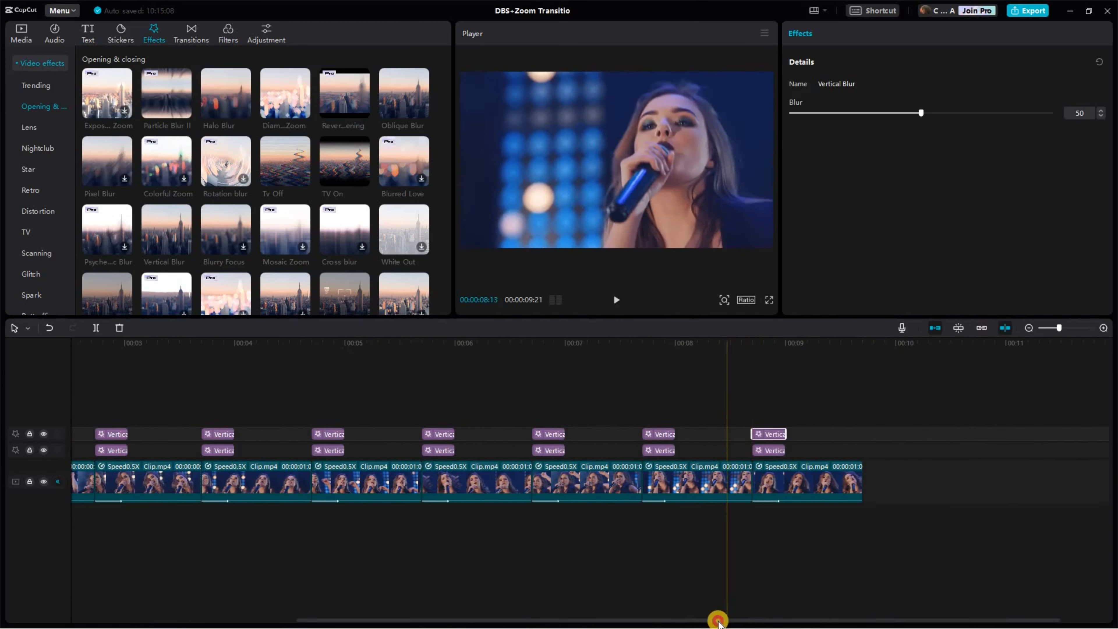
left_click_drag(716, 620, 499, 619)
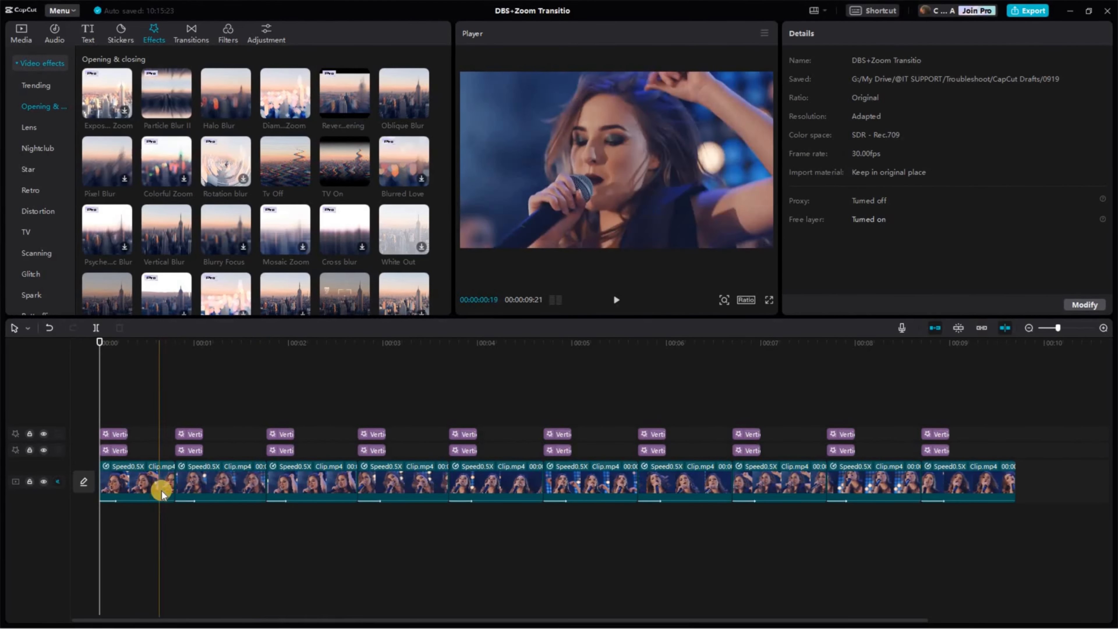
Fine-tune the duration of the first clip's Swing Bottom In animation to about 0.2 s
left_click(161, 491)
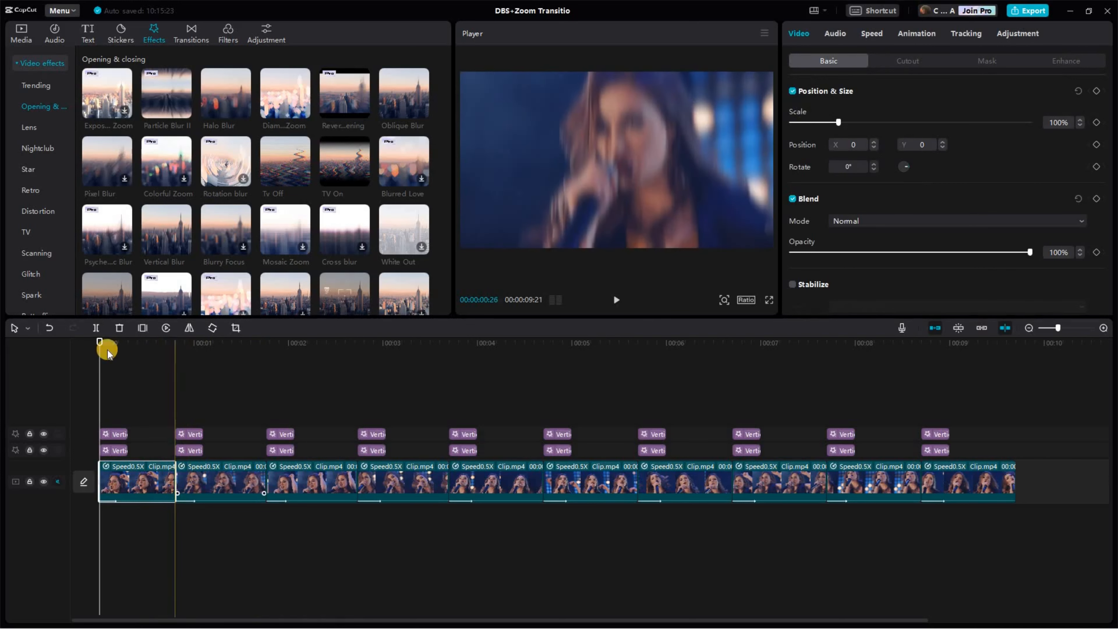
left_click(901, 36)
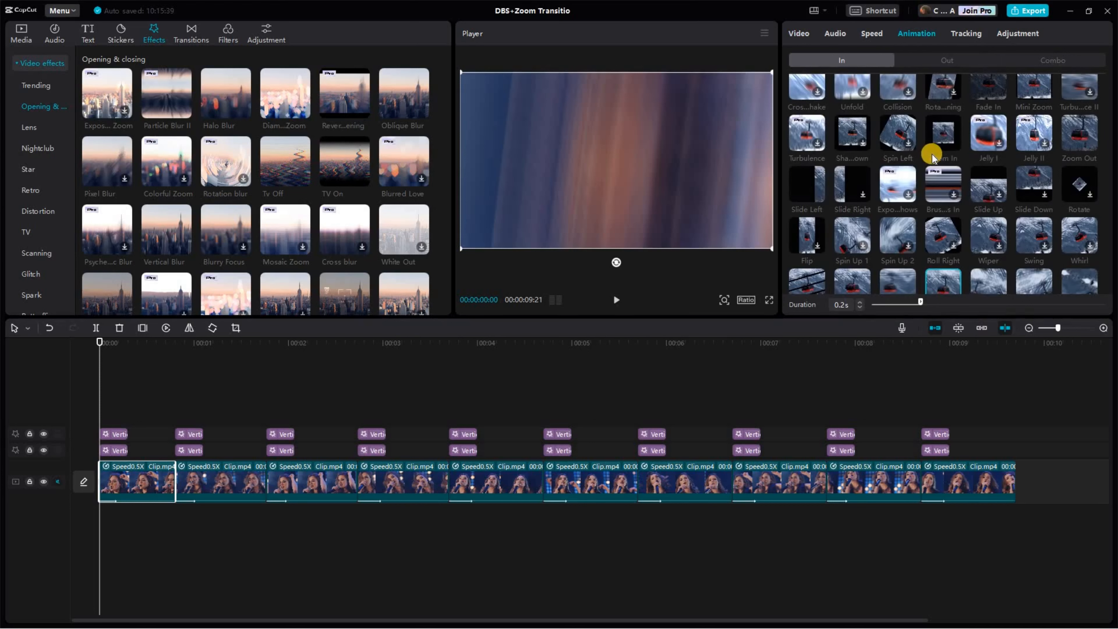
scroll(932, 159, "down", 1)
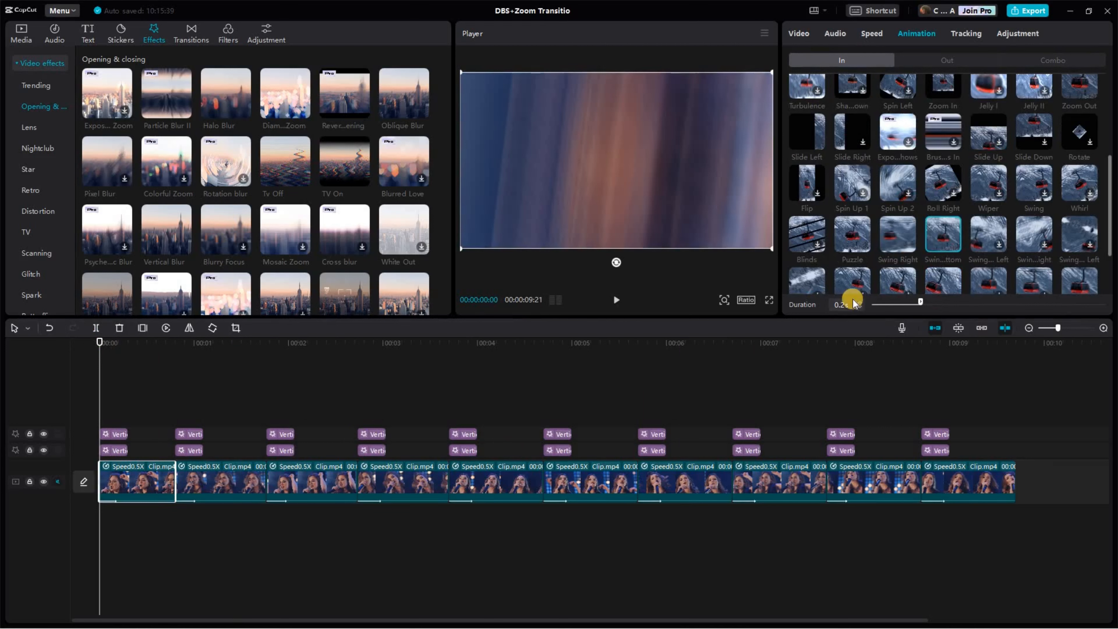
left_click(830, 305)
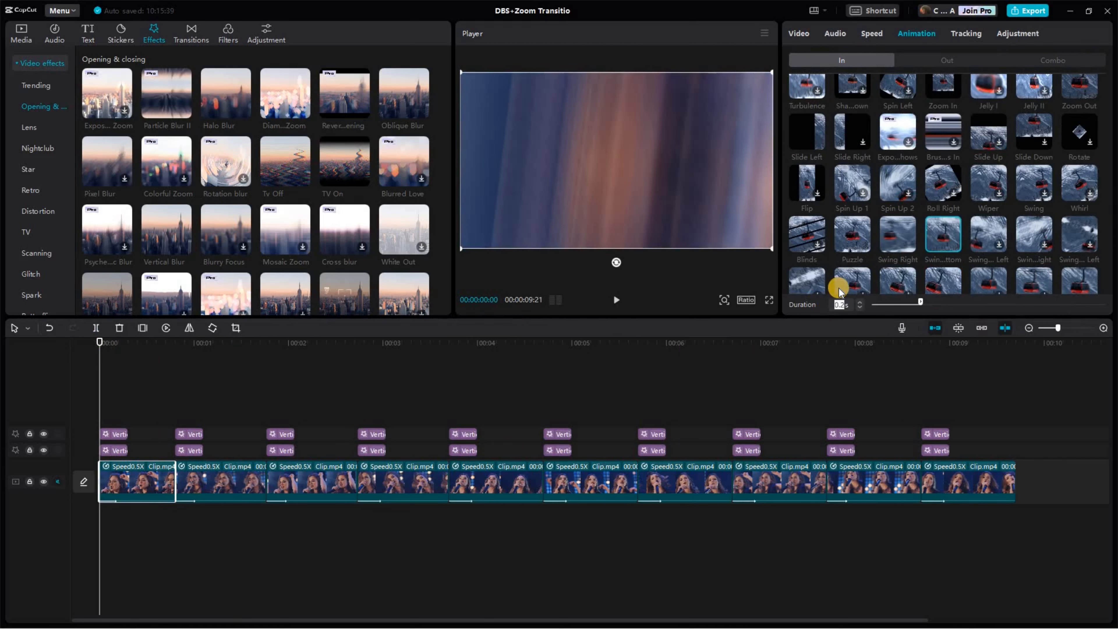
key("Return")
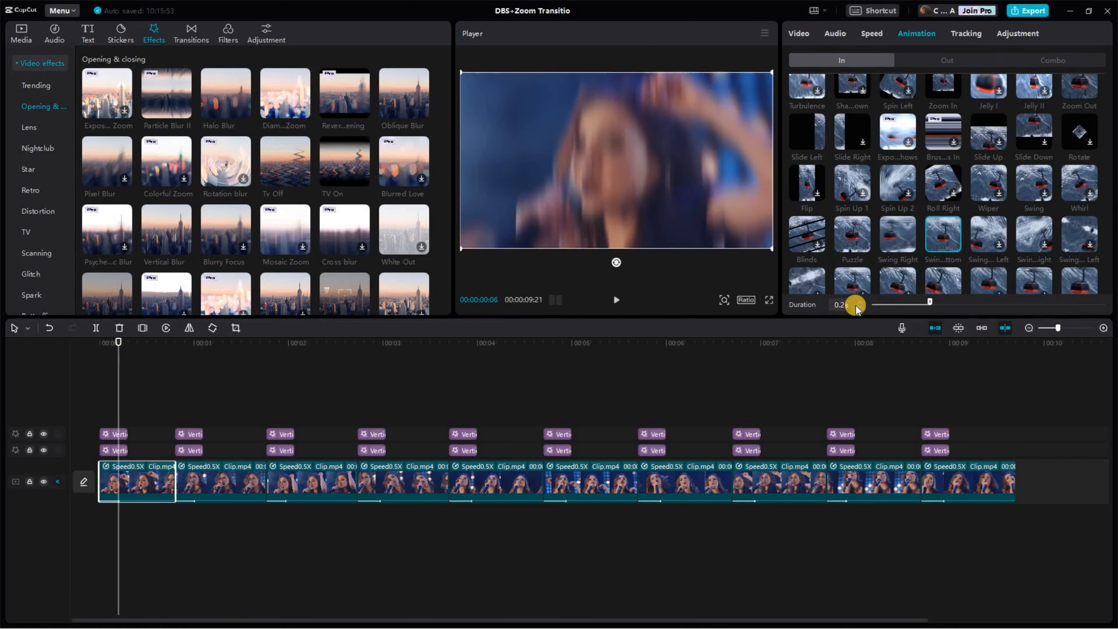
Give the In animations of the second to fifth clips the same duration as the first clip's
left_click(205, 482)
left_click(355, 469)
left_click(843, 305)
left_click(403, 474)
left_click(845, 304)
left_click(495, 473)
left_click(843, 304)
left_click(219, 370)
Place the white B&W library clip above the first video clip and shorten it to about 17 frames
left_click(19, 31)
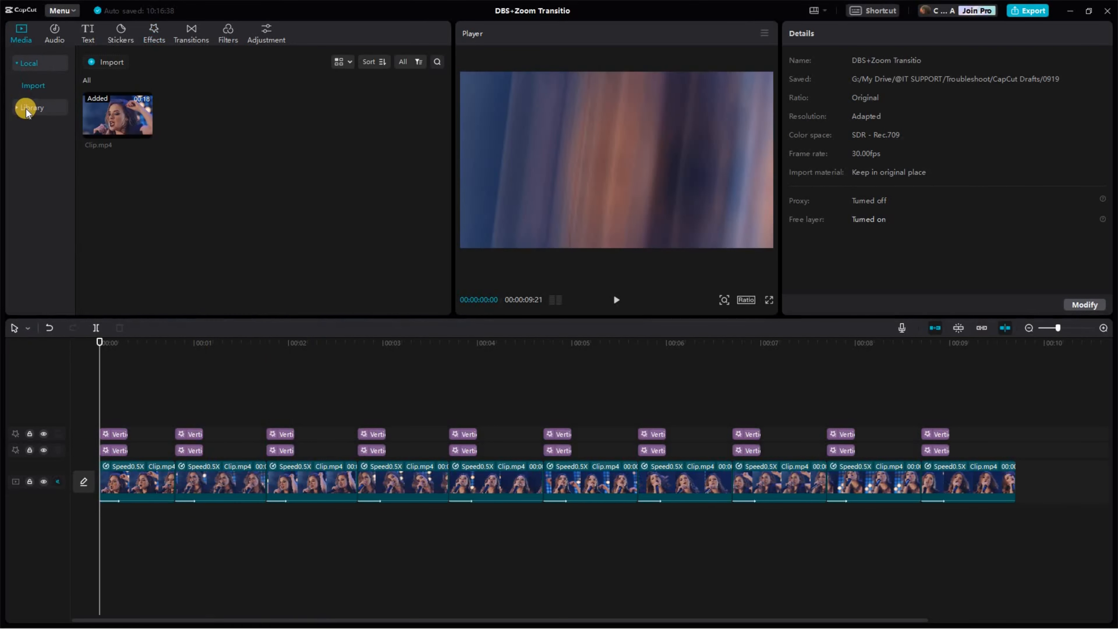
left_click(27, 108)
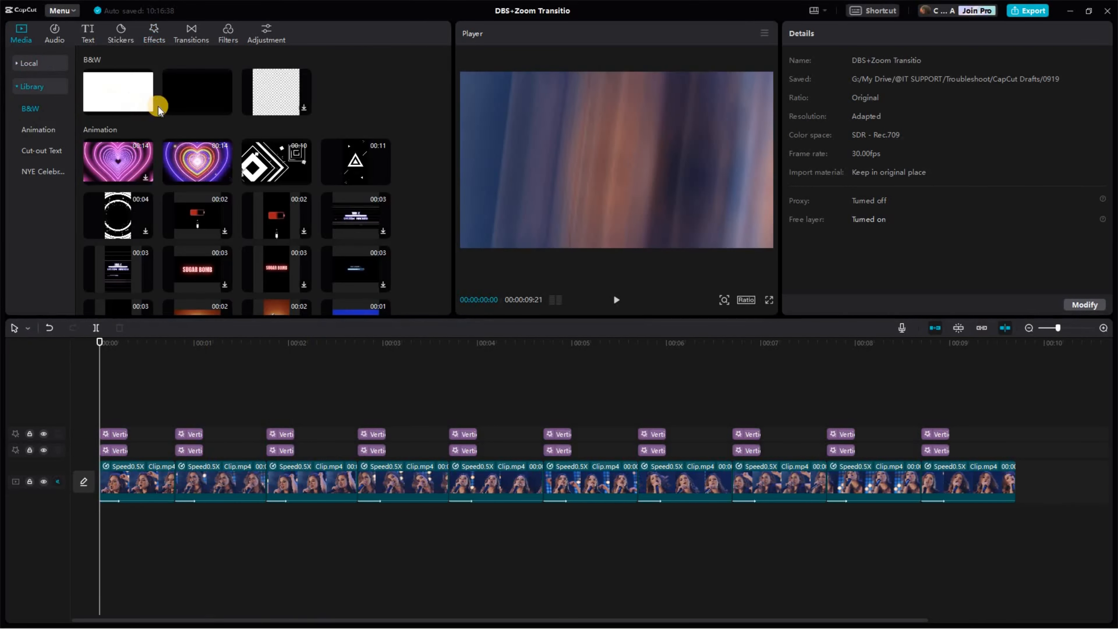
left_click(145, 109)
left_click_drag(144, 109, 246, 442)
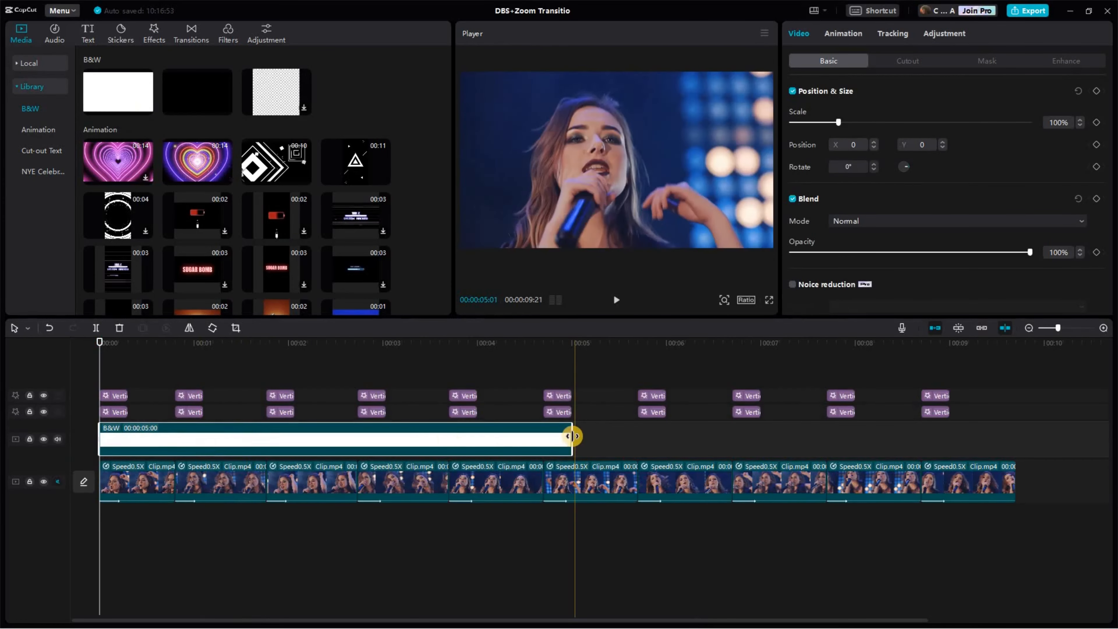
left_click_drag(412, 433, 156, 440)
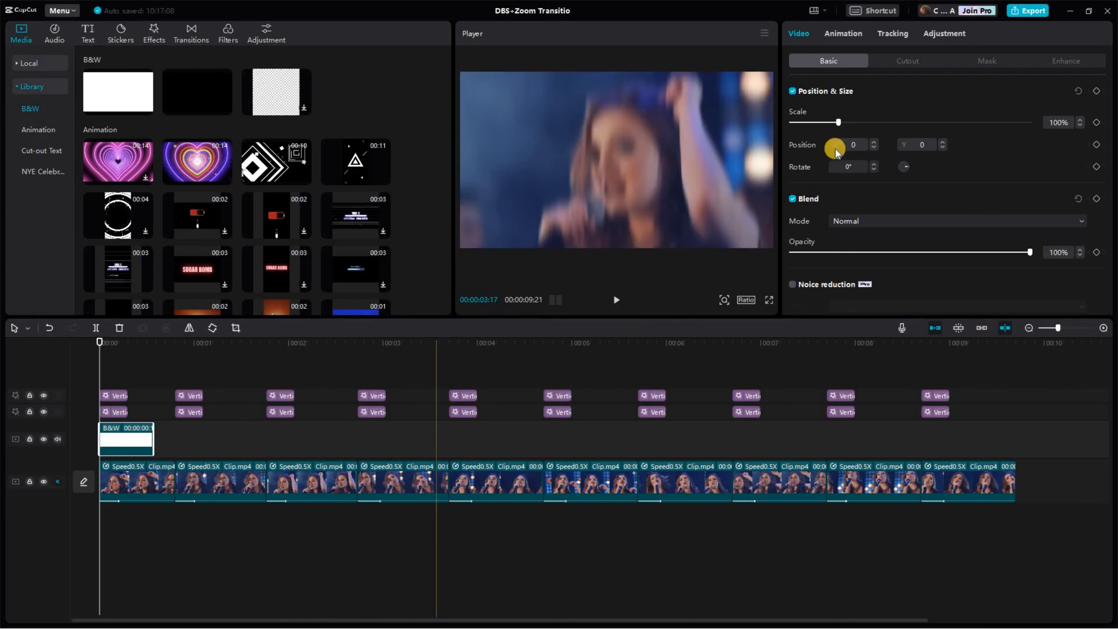
Apply the Fade Out animation to the white overlay with a duration of 0.4 s
left_click(839, 34)
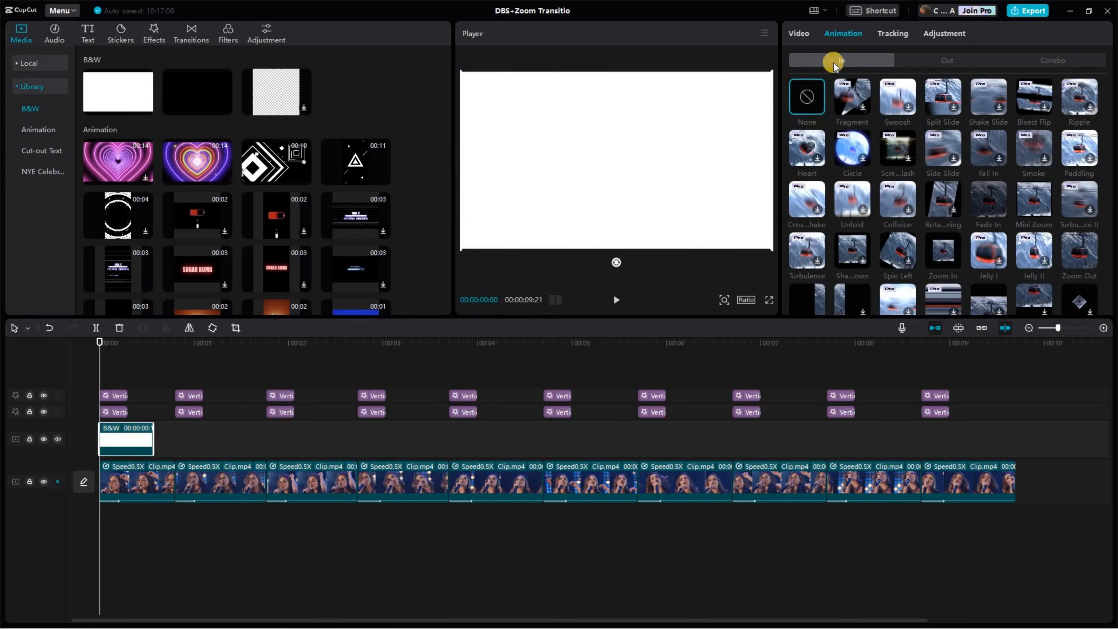
left_click(936, 62)
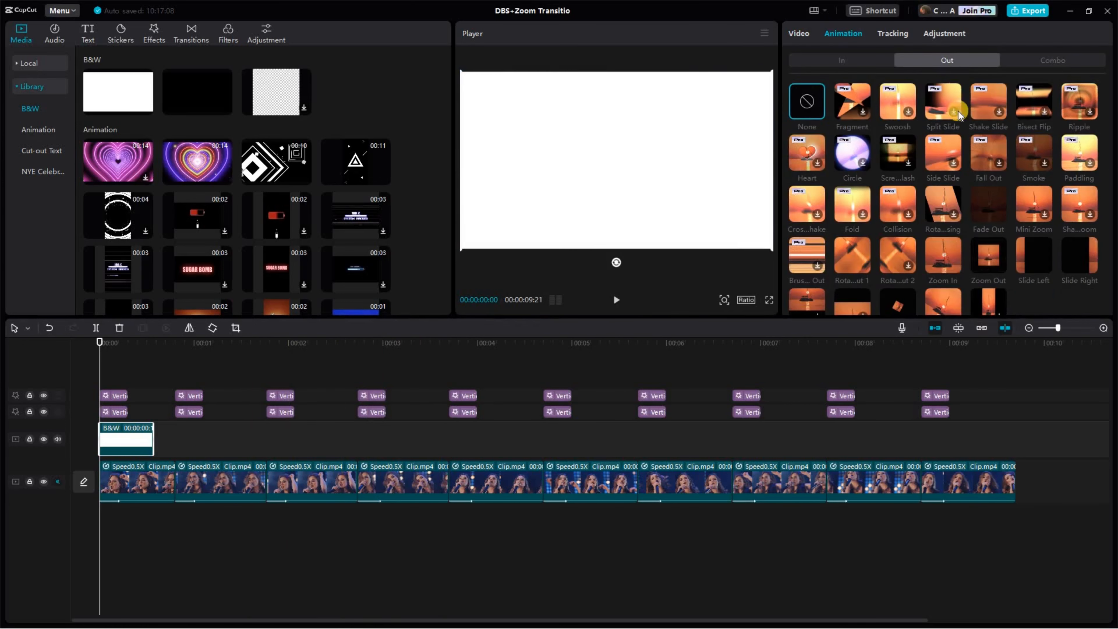
left_click(995, 208)
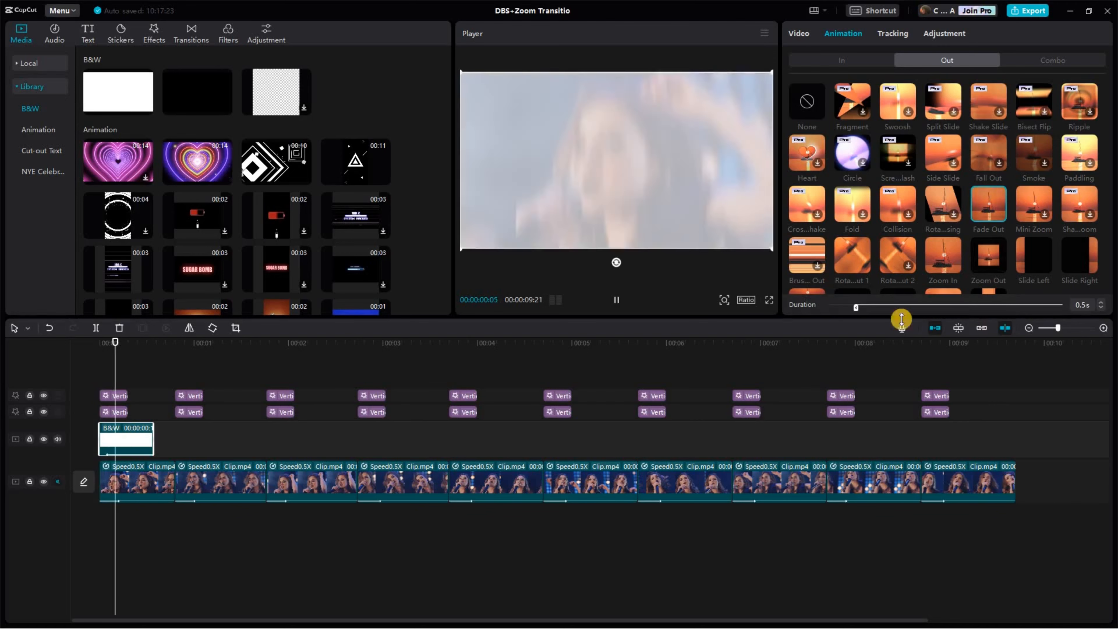
left_click_drag(858, 308, 896, 308)
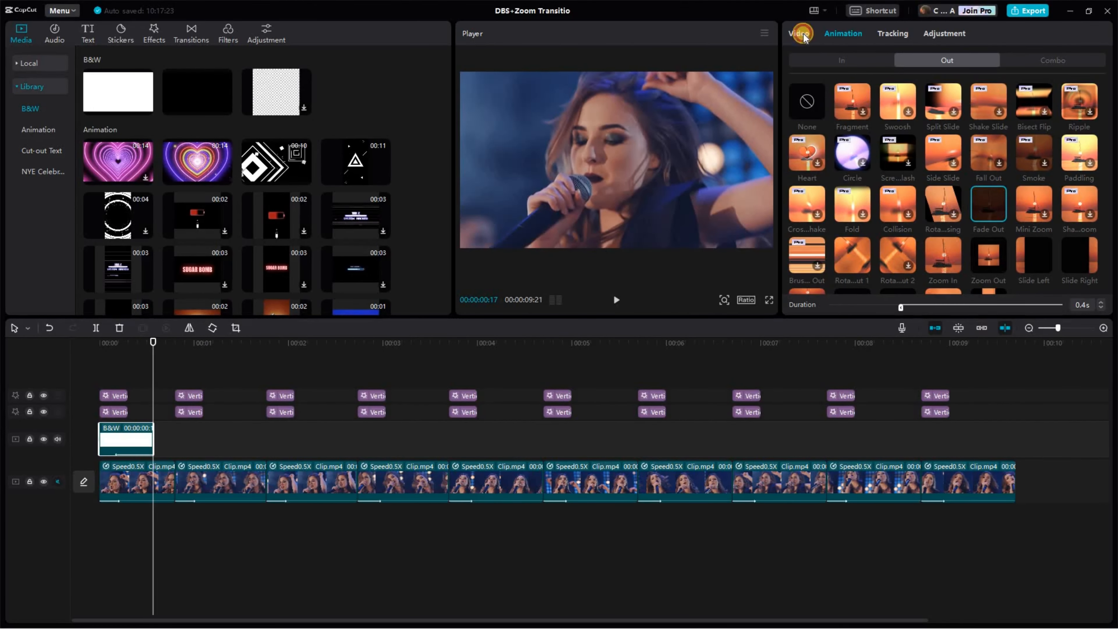
Set the white overlay's blend mode to Overlay and its opacity to 75%
left_click(799, 34)
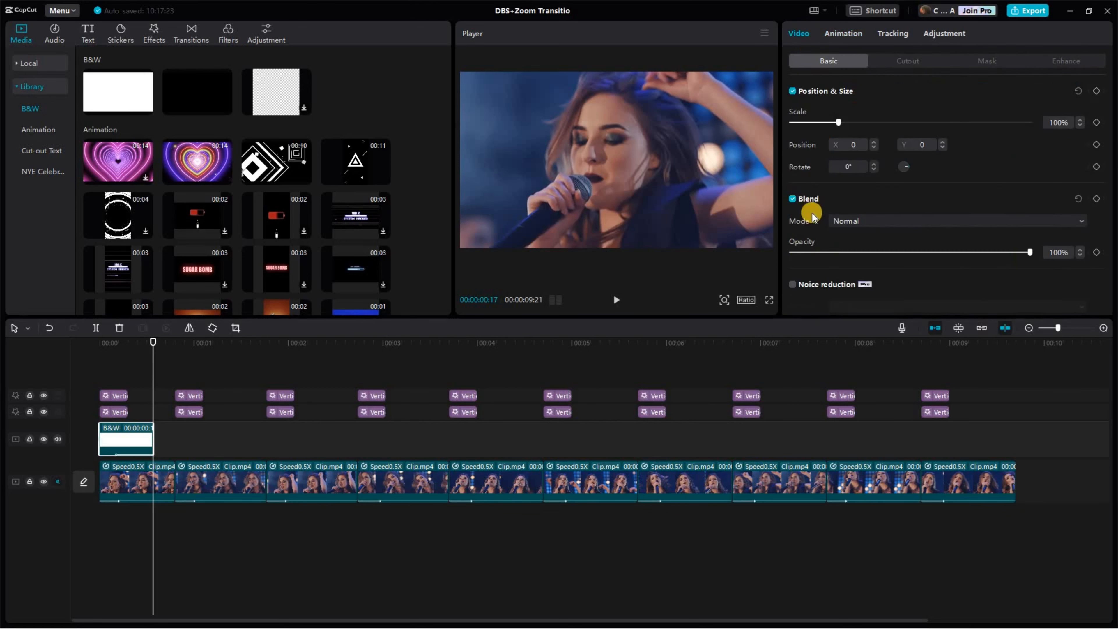
left_click(881, 221)
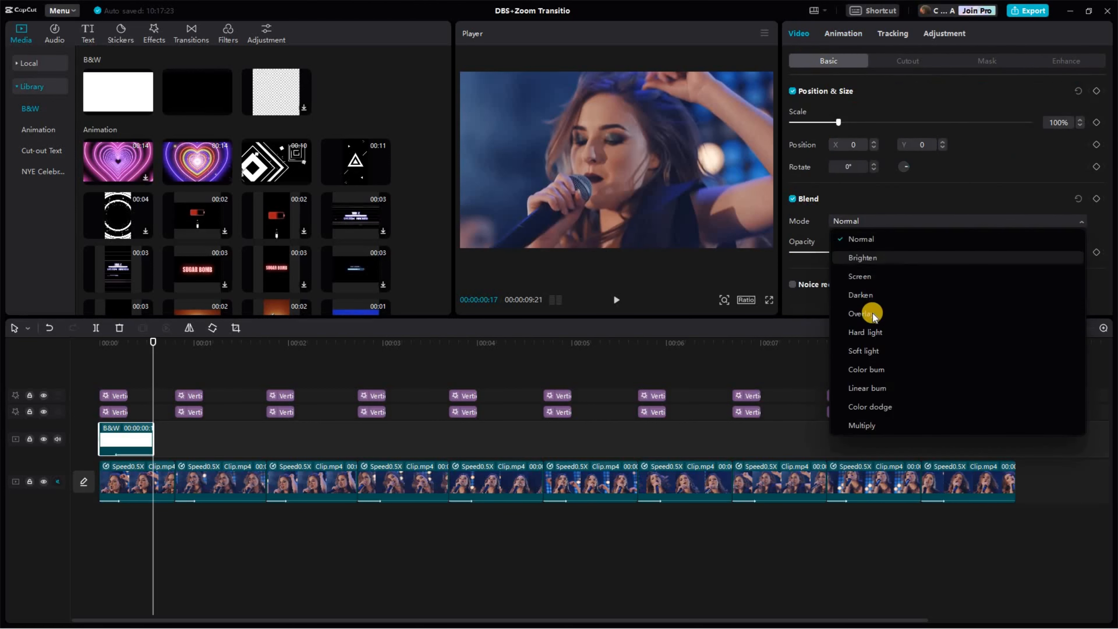
left_click(874, 315)
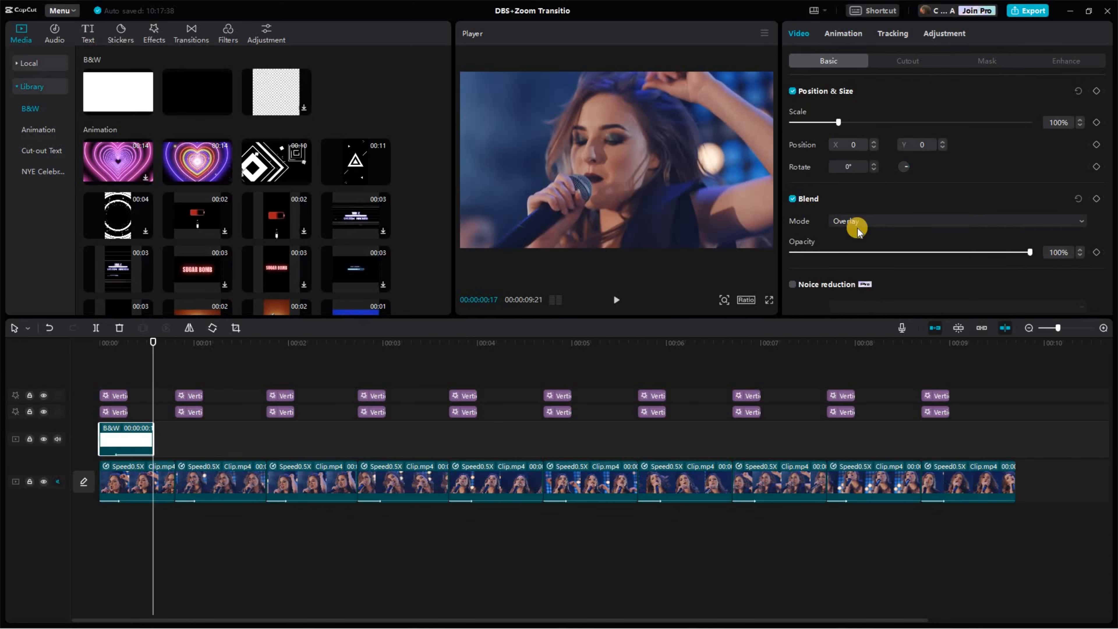
left_click_drag(1032, 253, 960, 253)
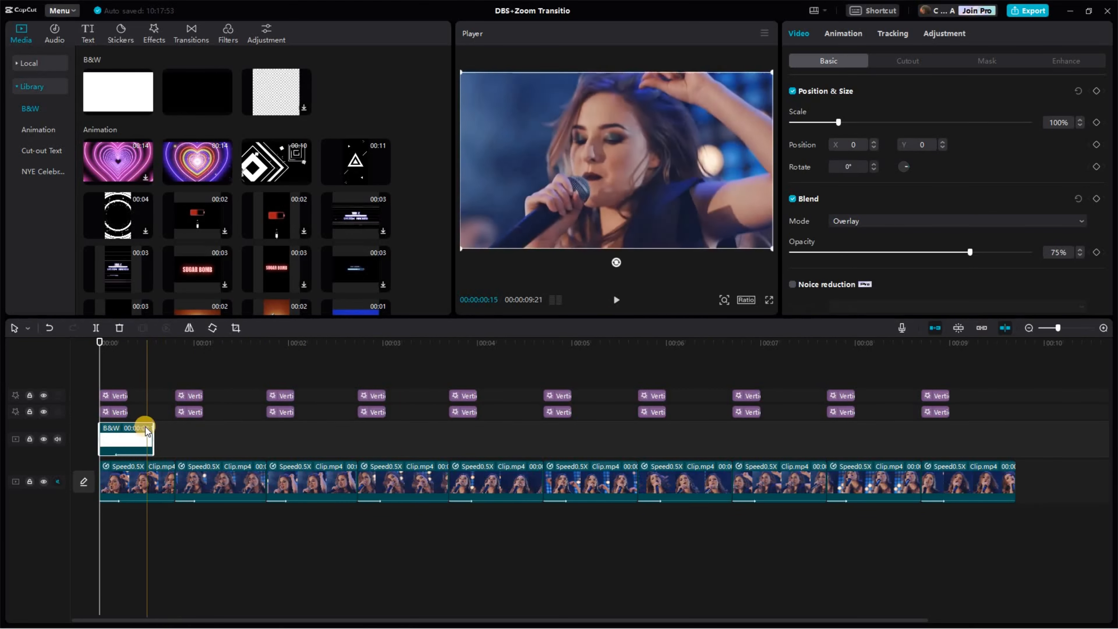
Copy the white overlay to the start of each of the other nine clips and play back the sequence
key("ctrl+v")
key("ctrl+v")
key("ctrl+v")
key("ctrl+v")
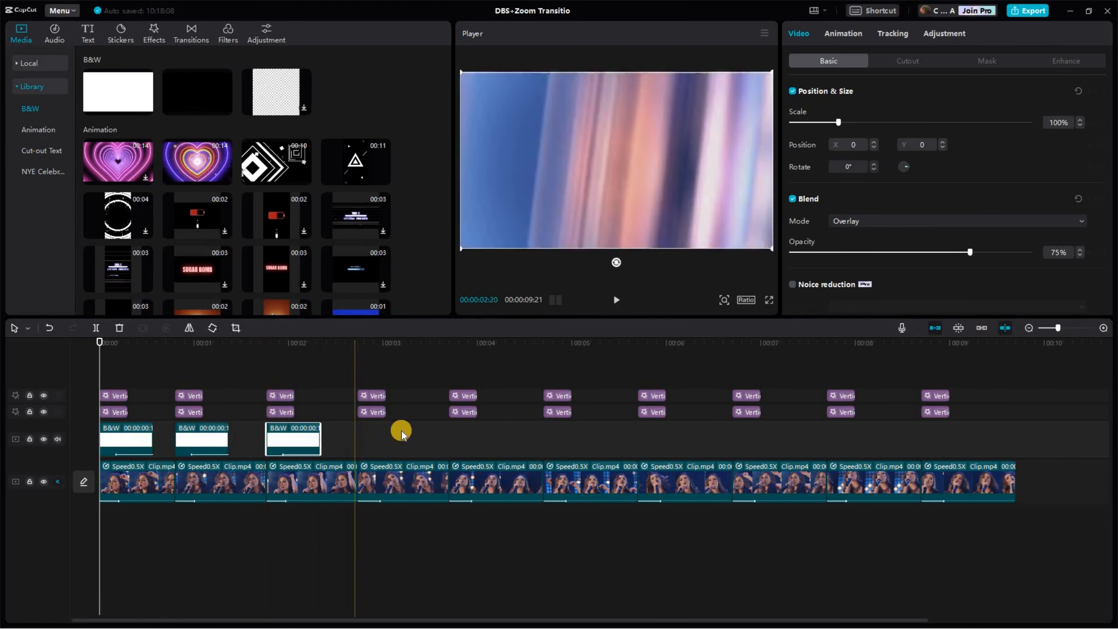
key("ctrl+v")
key("ctrl+v")
key("ctrl+v")
key("ctrl+v")
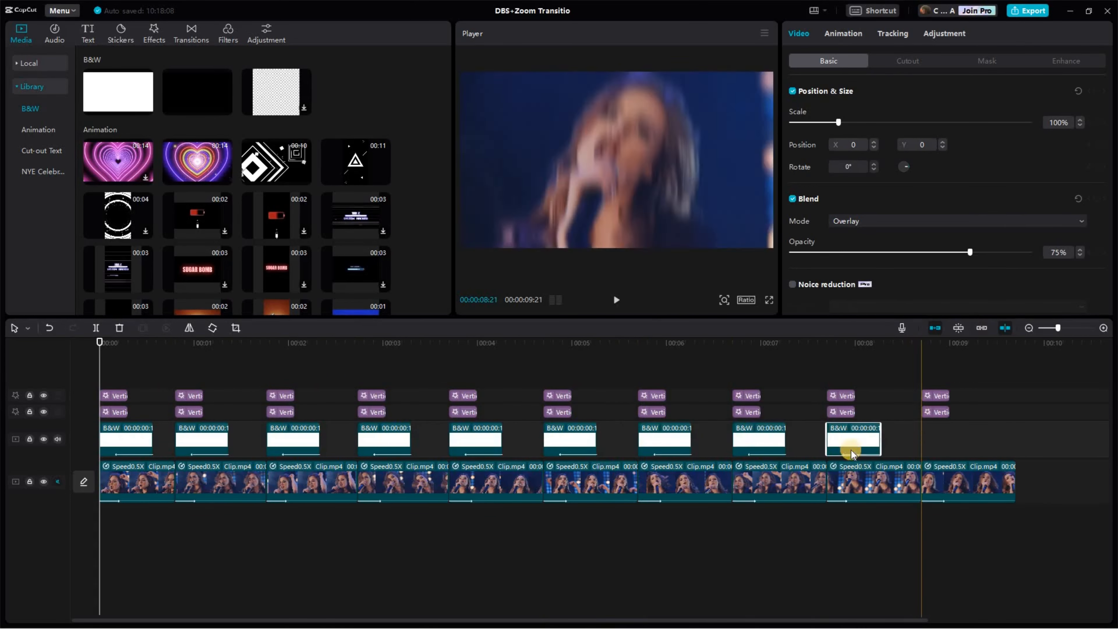
key("ctrl+v")
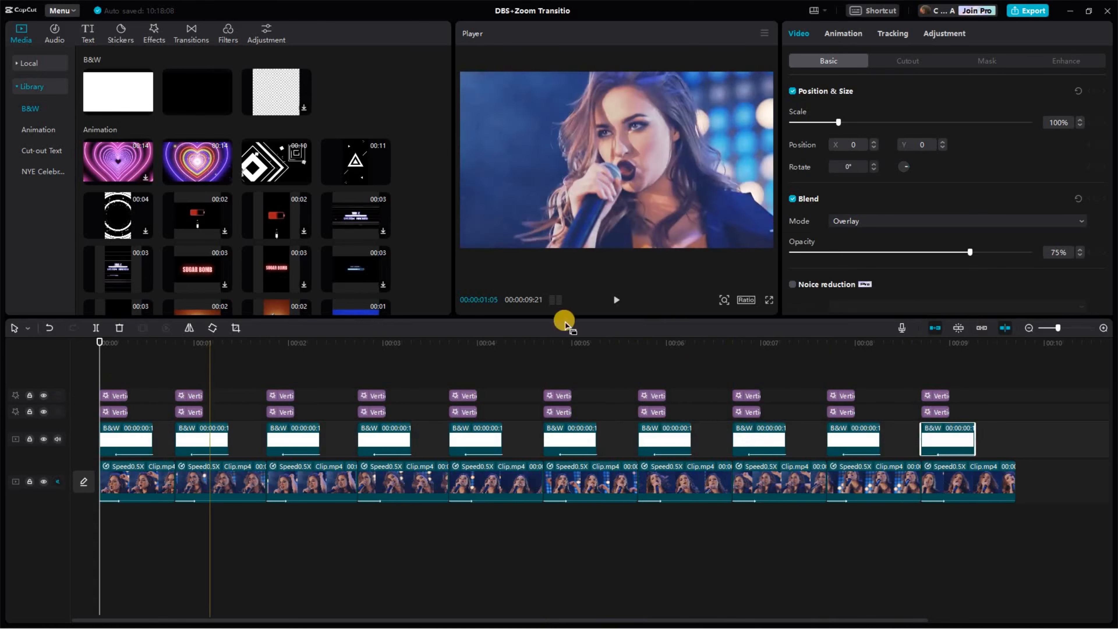
left_click(616, 300)
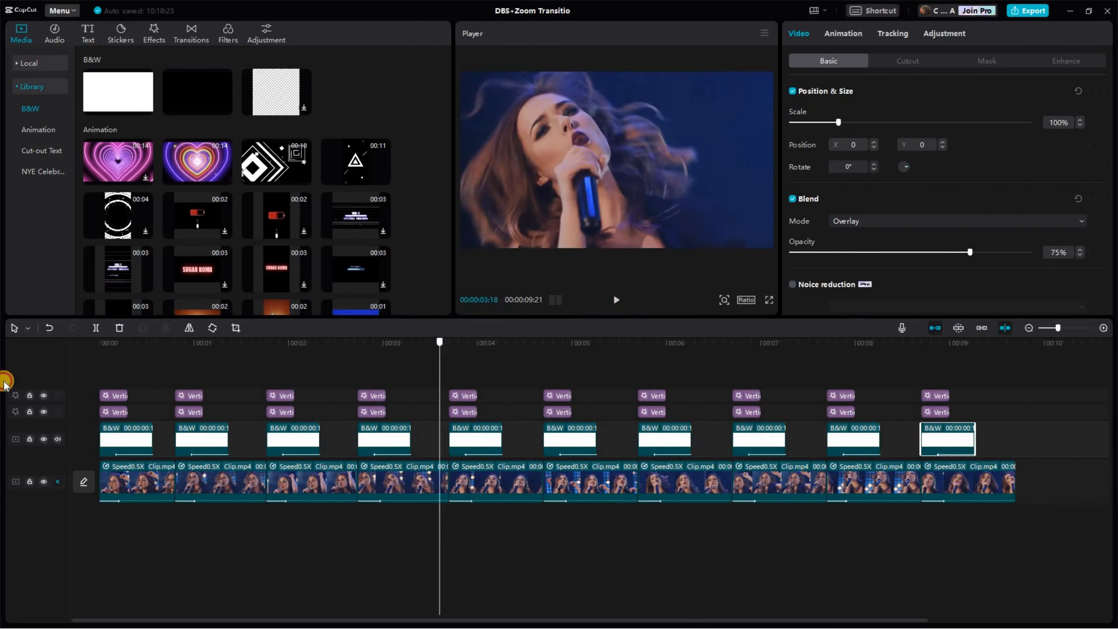
left_click_drag(4, 381, 5, 380)
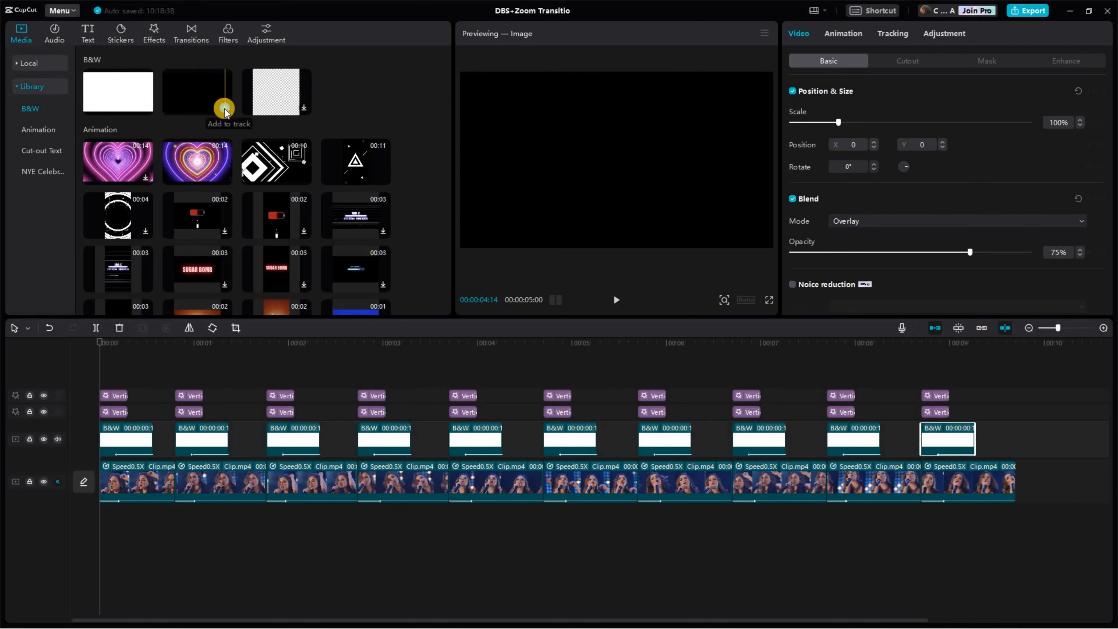
Place a black B&W library clip over about the last 9 frames of the first clip and apply the Fade In animation to it
left_click_drag(224, 112, 182, 477)
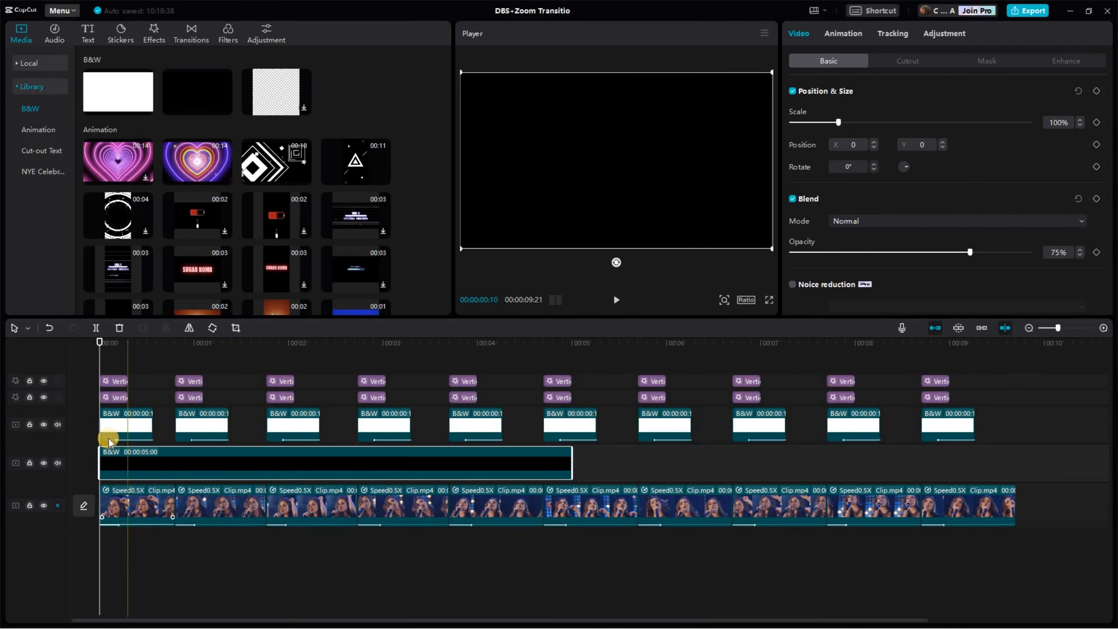
left_click_drag(569, 462, 147, 457)
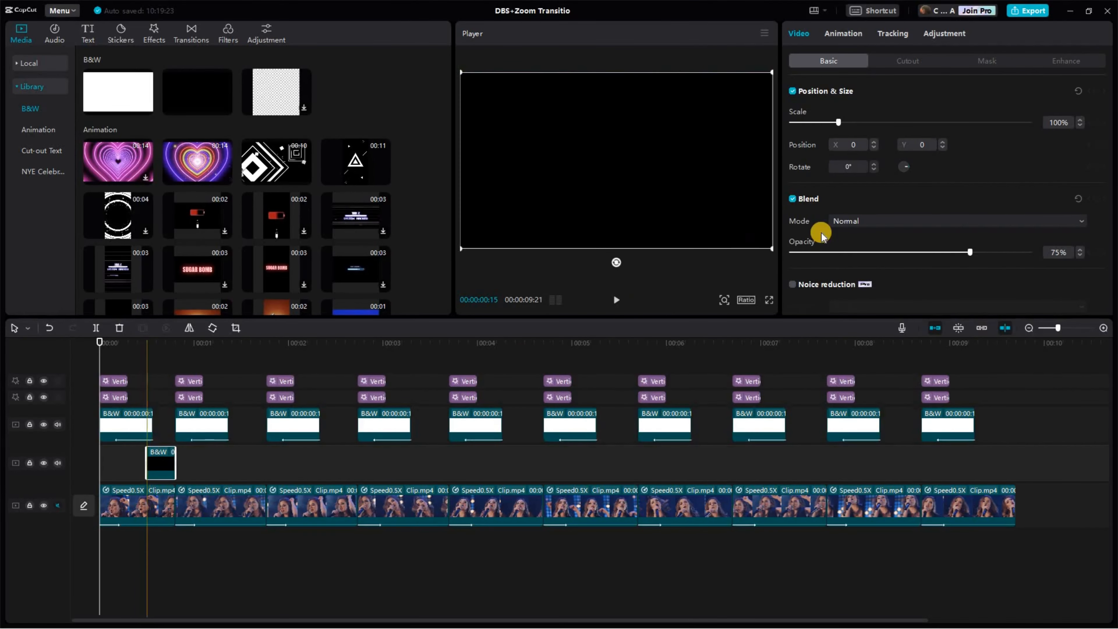
left_click(842, 34)
left_click(861, 62)
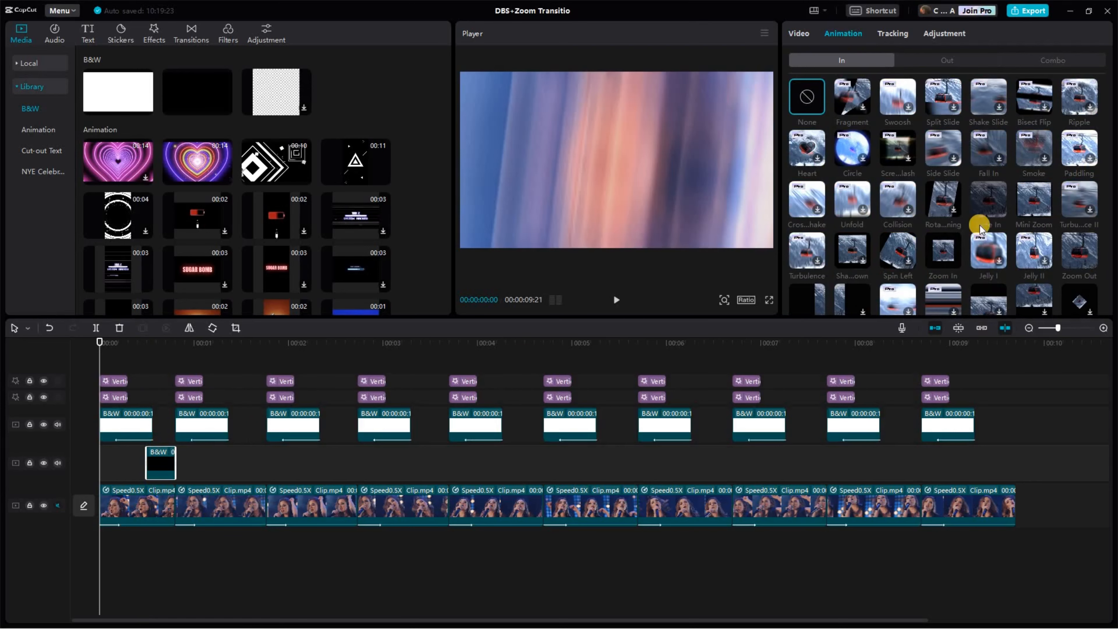
scroll(985, 232, "down", 2)
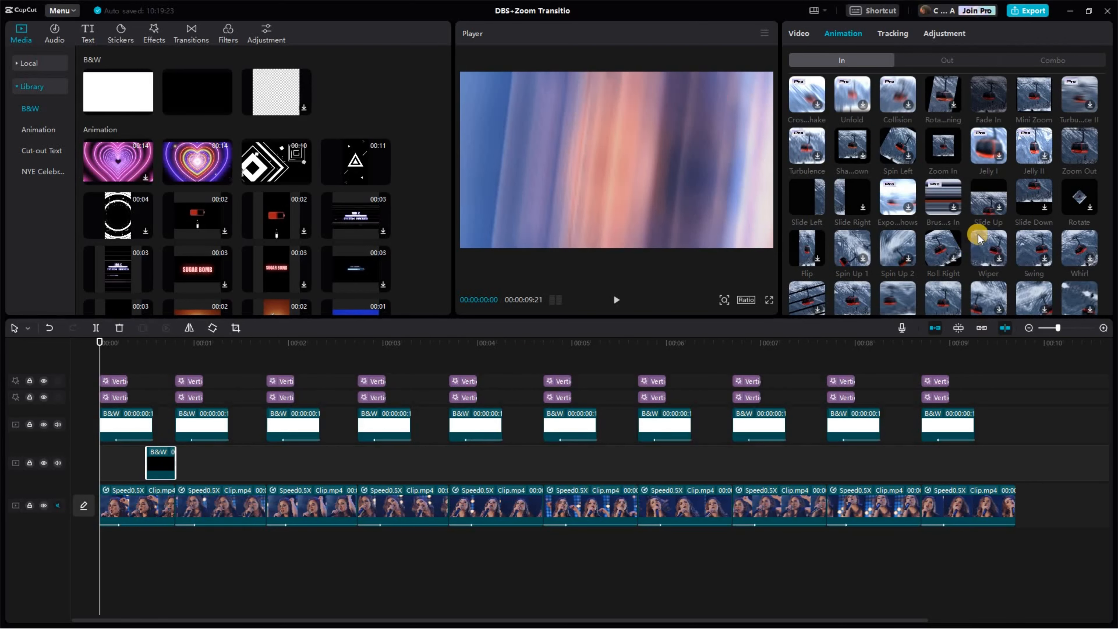
scroll(985, 171, "up", 1)
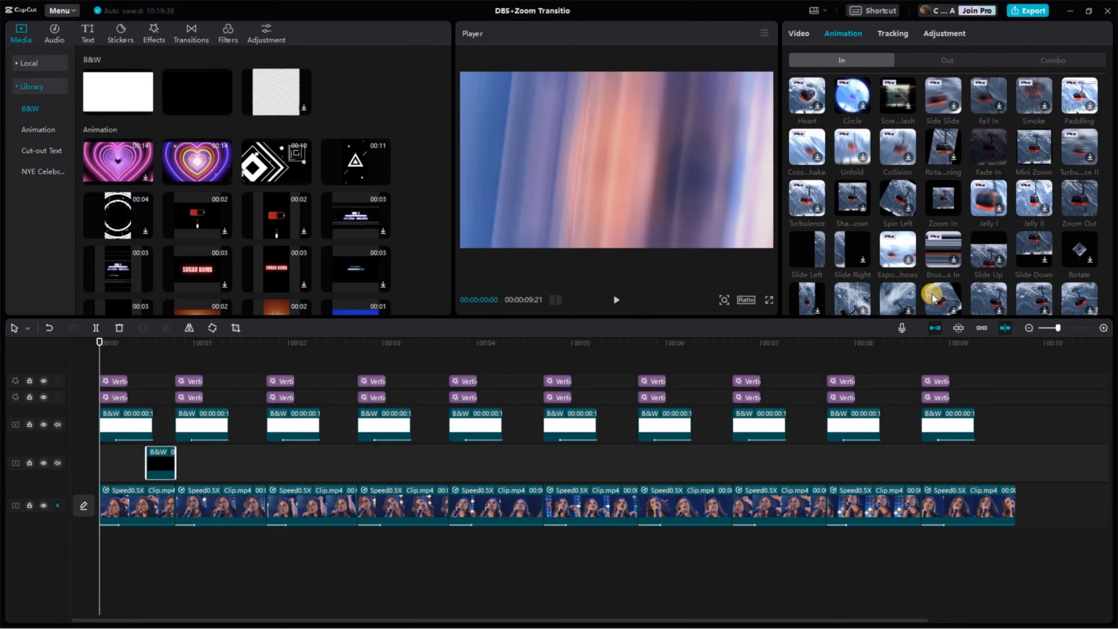
Copy the black overlay to the end of each of the other nine clips and return the playhead to the start
left_click(161, 462)
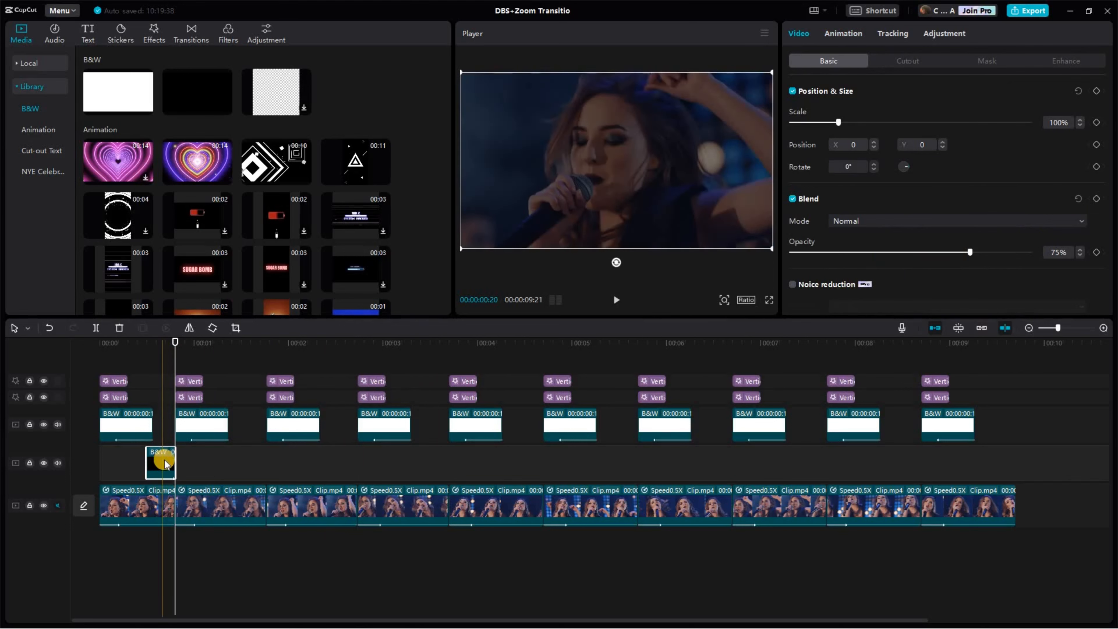
key("ctrl+v")
left_click_drag(264, 464, 258, 464)
left_click(218, 424)
key("ctrl+v")
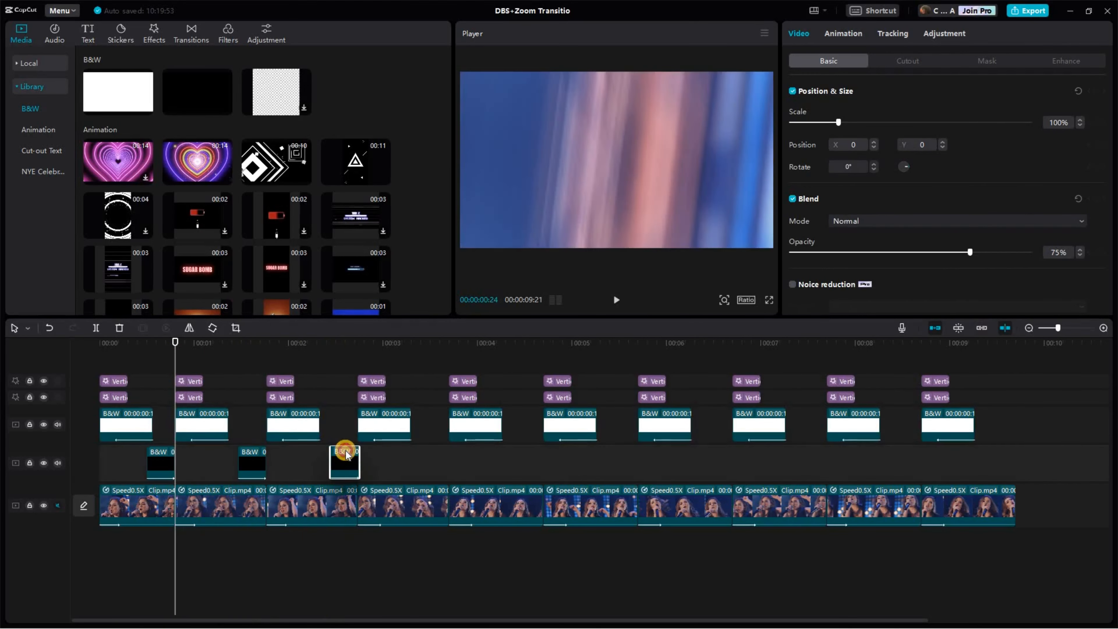
key("ctrl+v")
key("ctrl+v")
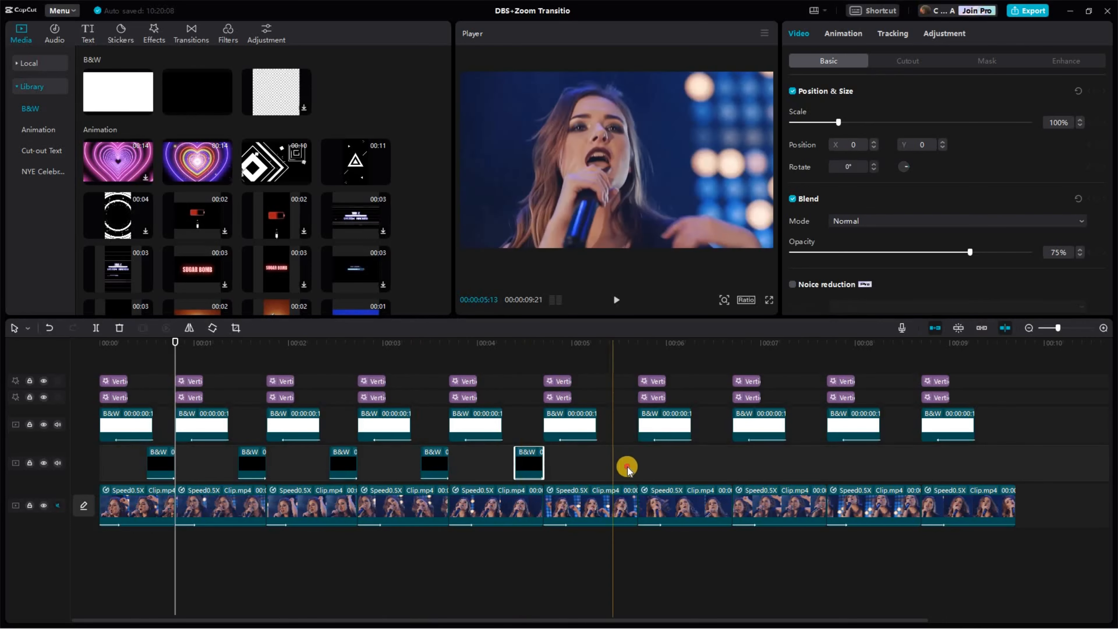
key("ctrl+v")
key("ctrl+v")
key("ctrl+v")
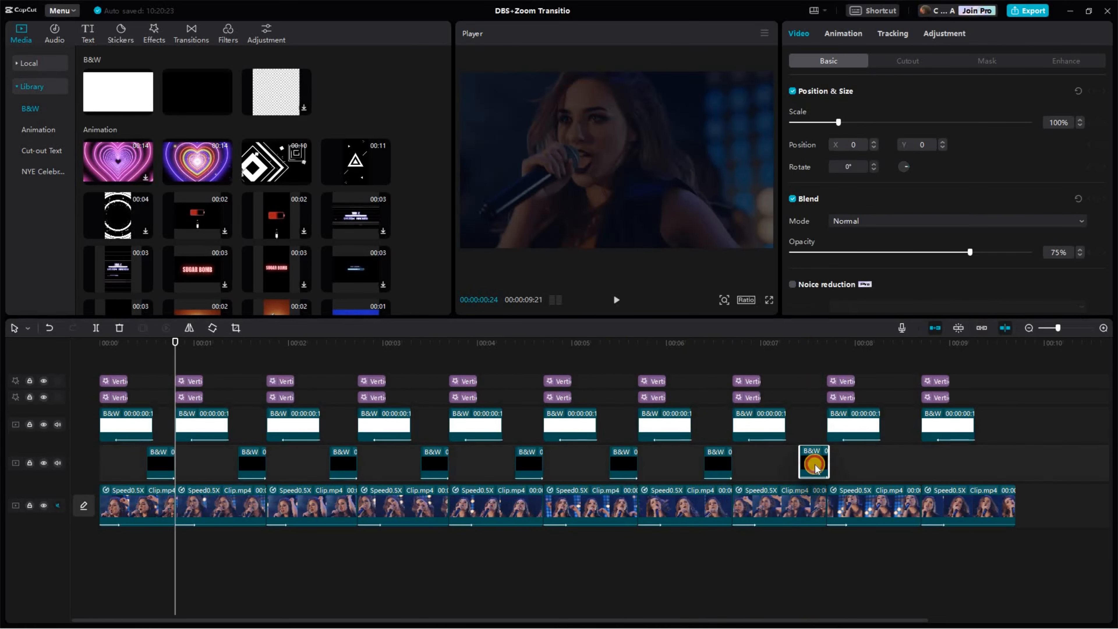
key("ctrl+v")
key("ctrl+v")
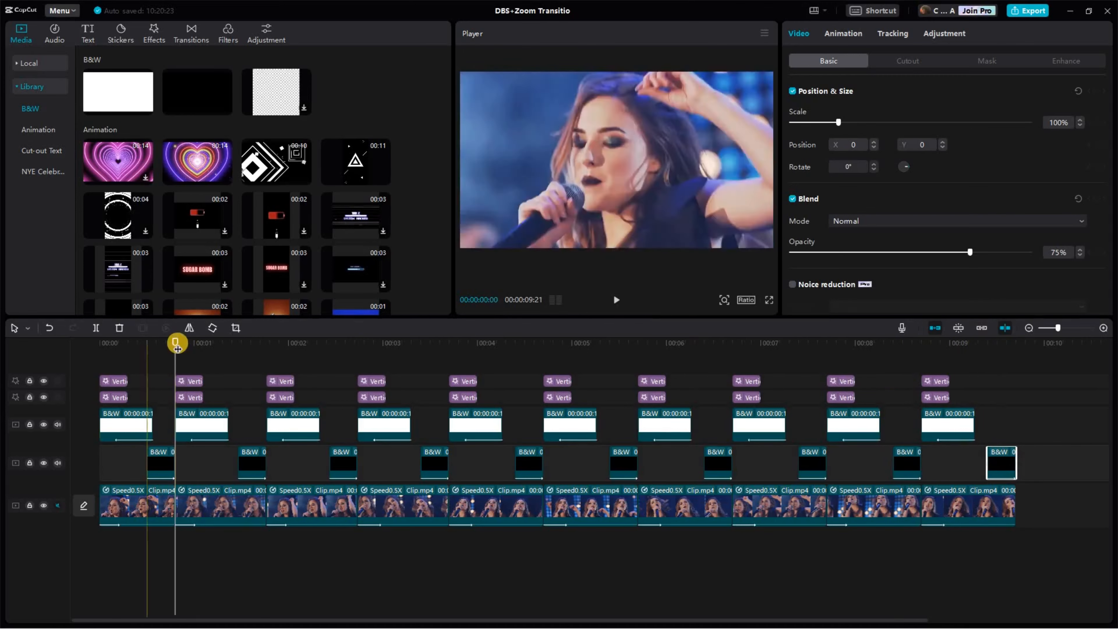
left_click_drag(175, 342, 100, 342)
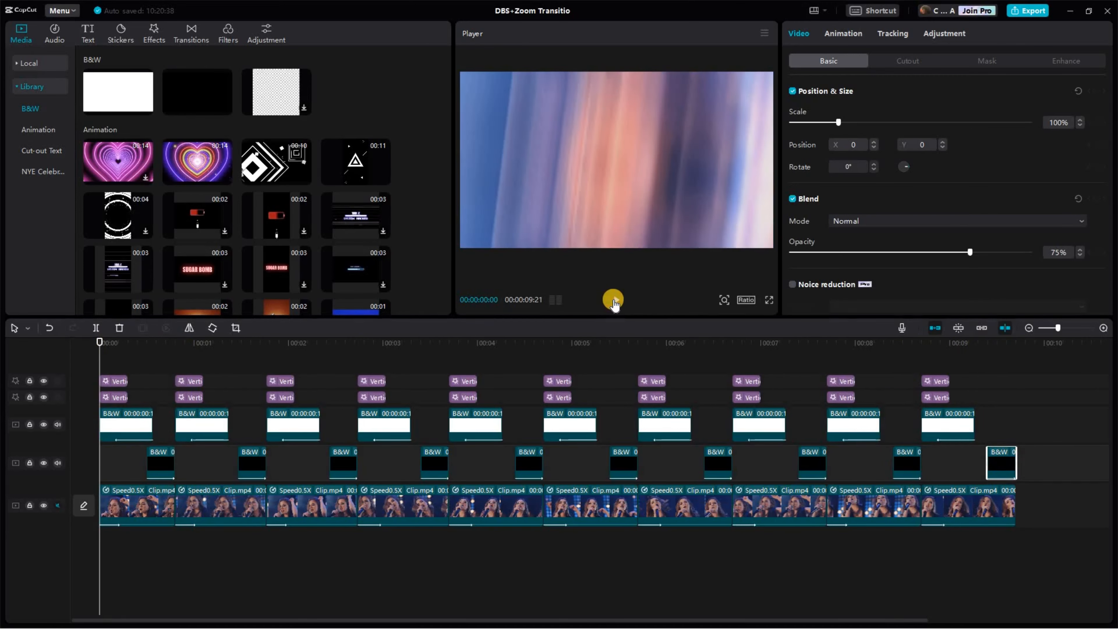
Lengthen the white overlays to about 20 frames and start the black overlays earlier across the second to tenth clips, and play back the sequence
left_click(615, 300)
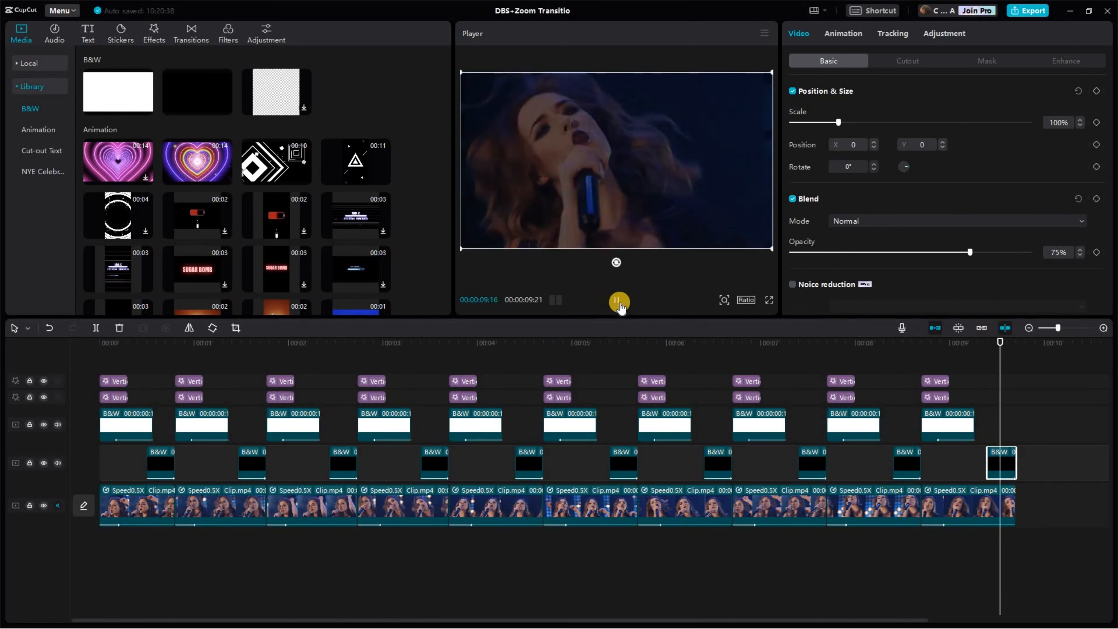
left_click(200, 355)
left_click_drag(228, 420, 232, 450)
left_click_drag(318, 425, 317, 457)
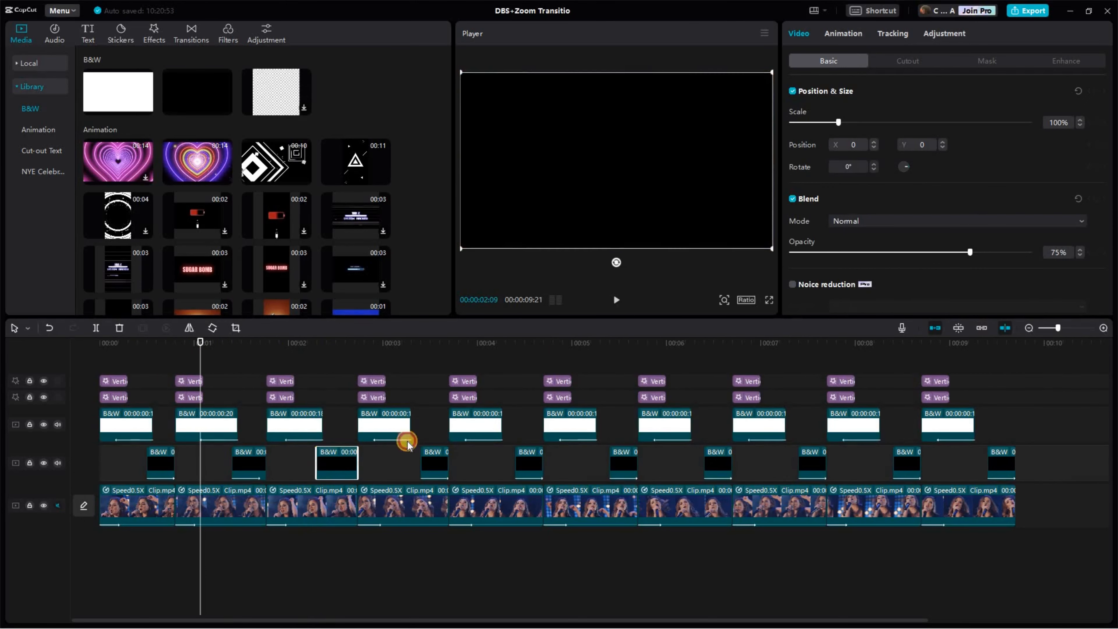
left_click(412, 436)
left_click_drag(411, 428, 420, 428)
left_click_drag(421, 458, 413, 457)
left_click_drag(501, 434, 509, 460)
left_click_drag(595, 430, 601, 460)
left_click_drag(691, 431, 697, 459)
left_click_drag(786, 430, 790, 458)
left_click_drag(879, 430, 887, 459)
left_click_drag(974, 429, 984, 432)
left_click_drag(989, 458, 985, 457)
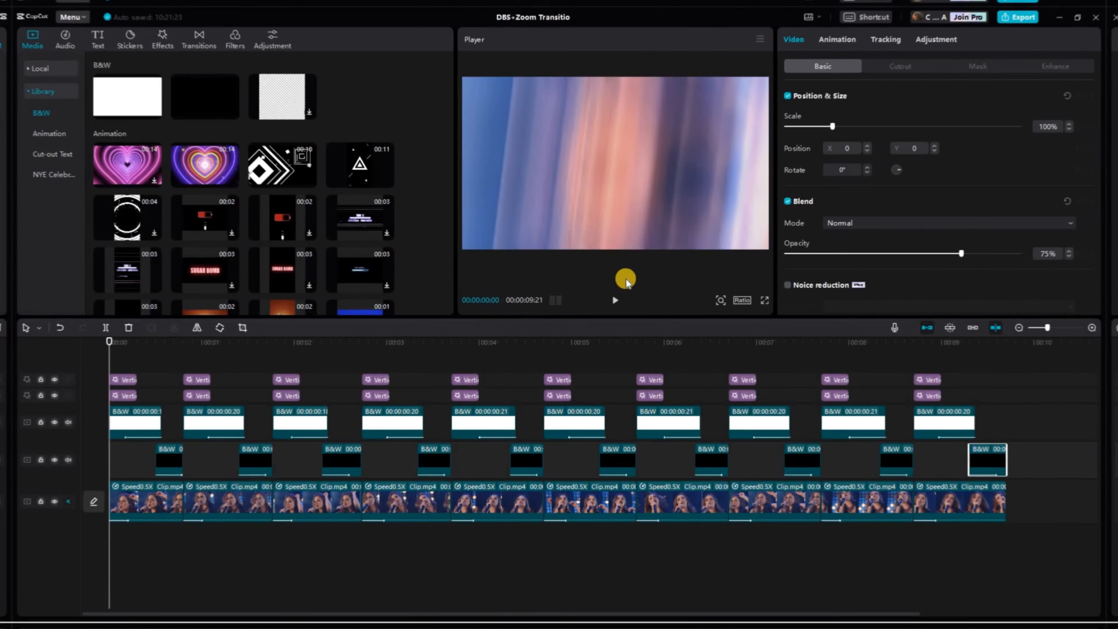
key("space")
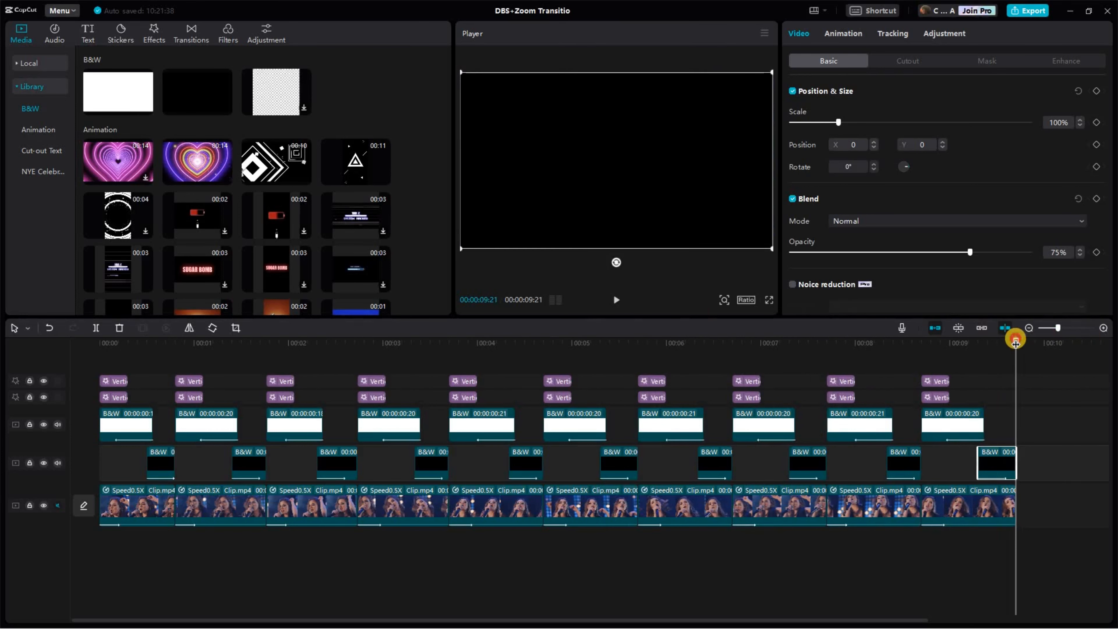
Add Position & Size keyframes at the start and end of the first clip, with the starting scale at 100%
left_click(98, 361)
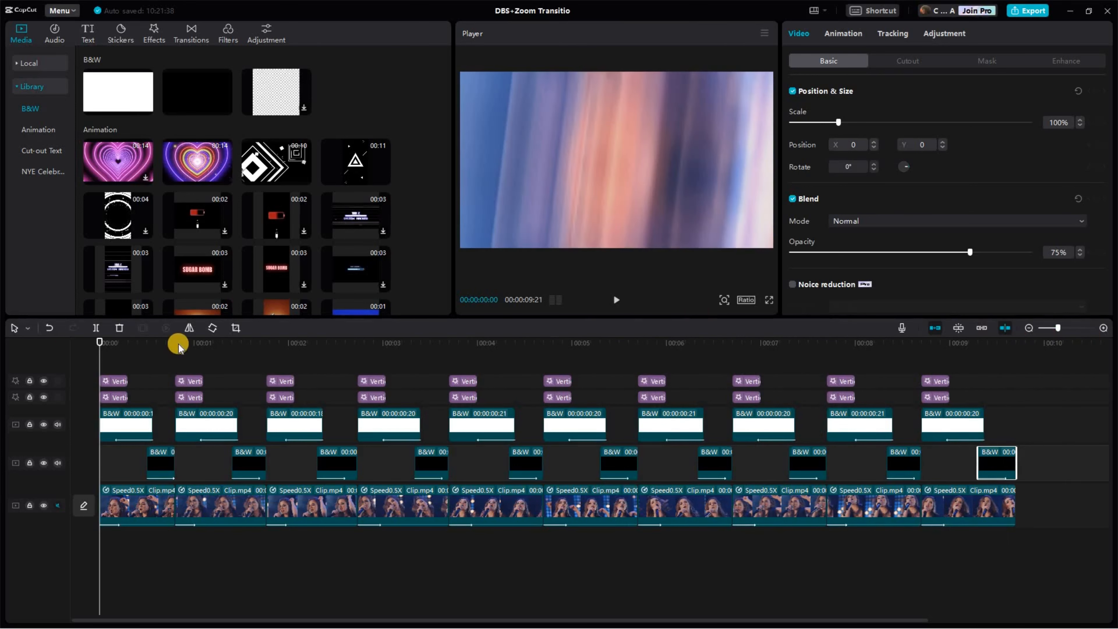
left_click(131, 489)
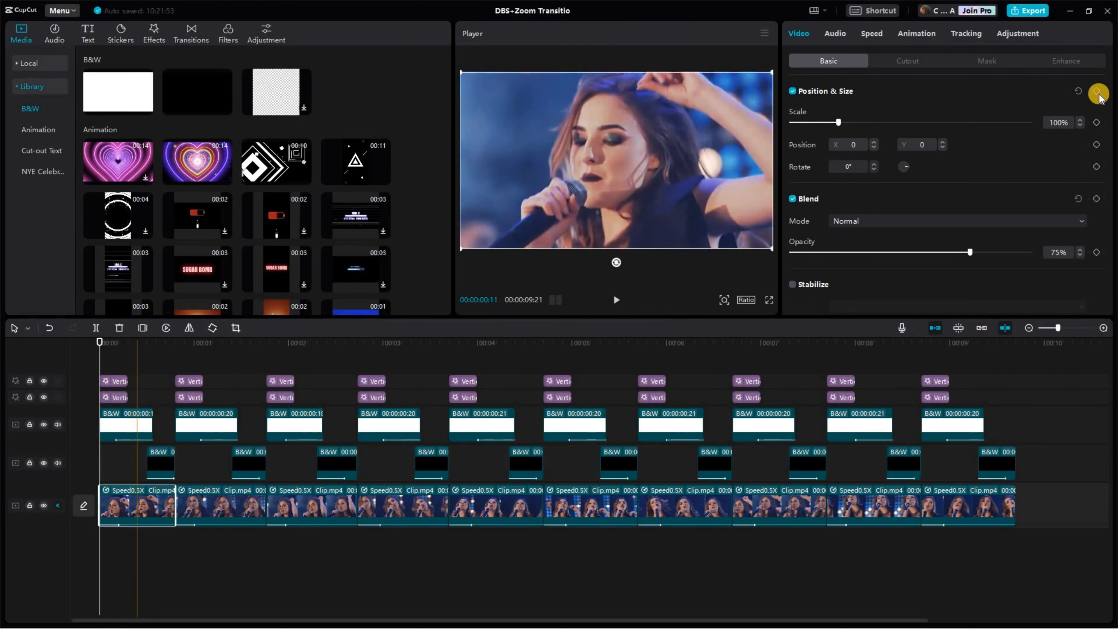
left_click(175, 364)
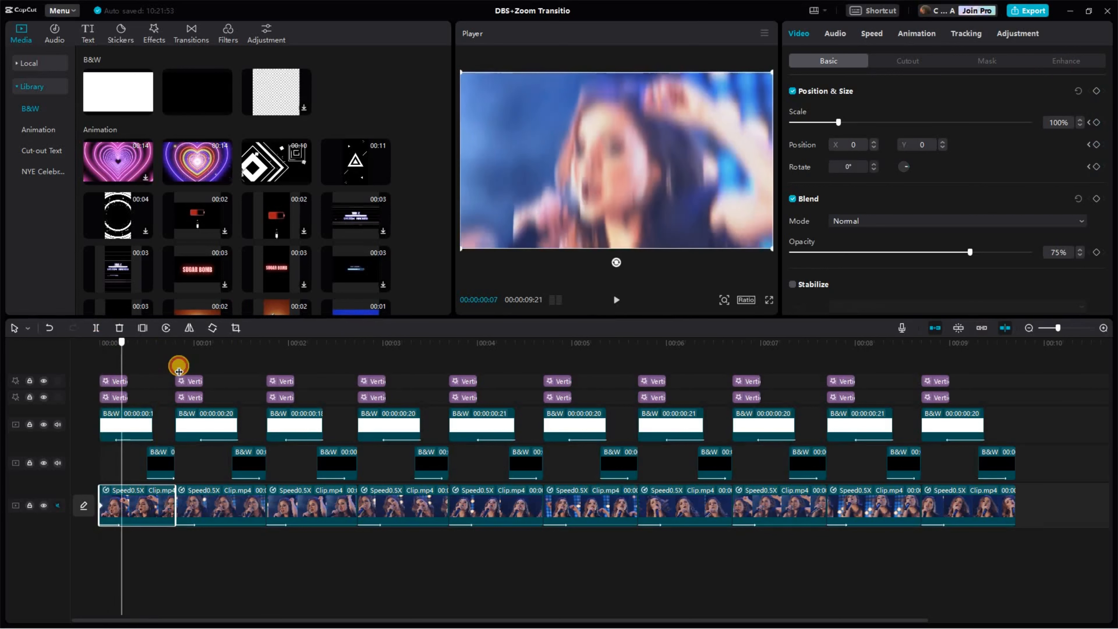
left_click(1097, 92)
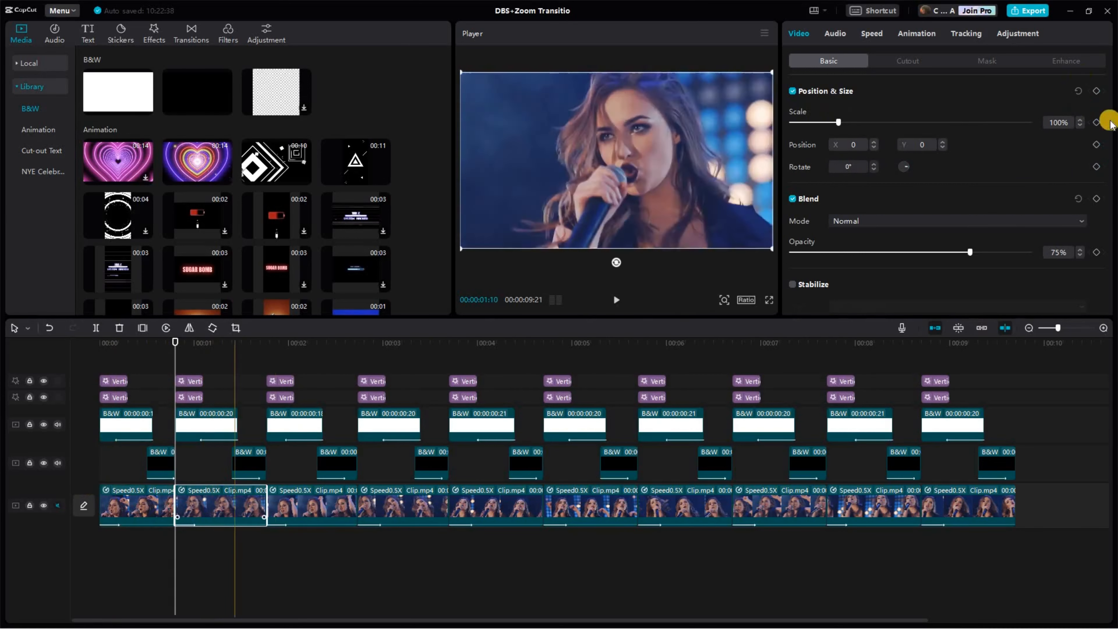
Keyframe the second clip's Position & Size to scale from 100% to 130% at its end, and keyframe the third clip's zoom likewise
left_click(267, 369)
left_click(1096, 90)
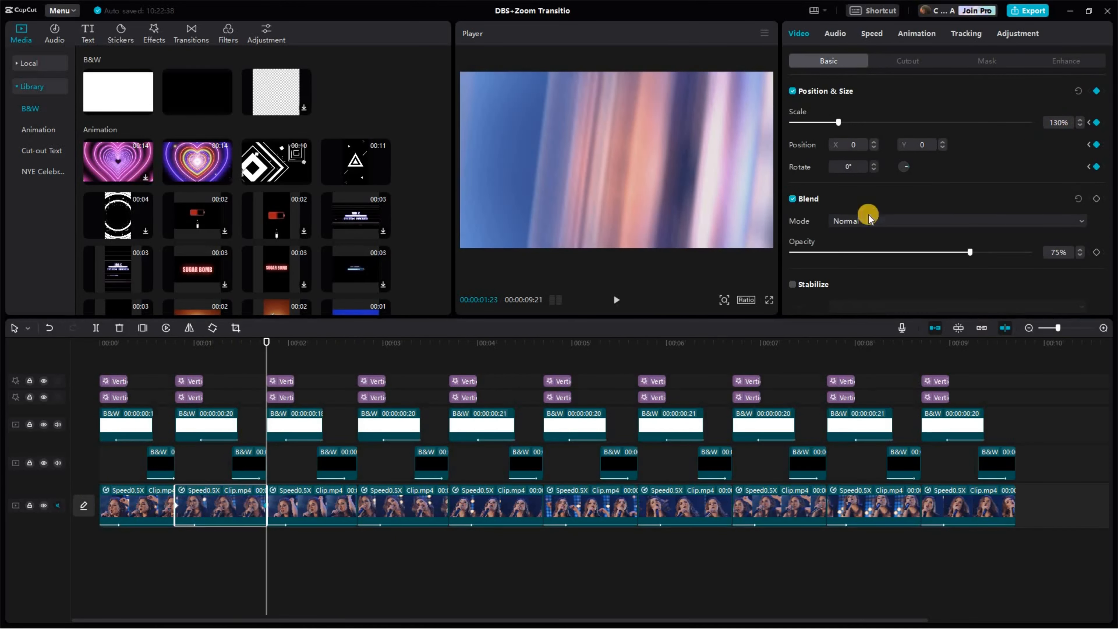
left_click(357, 338)
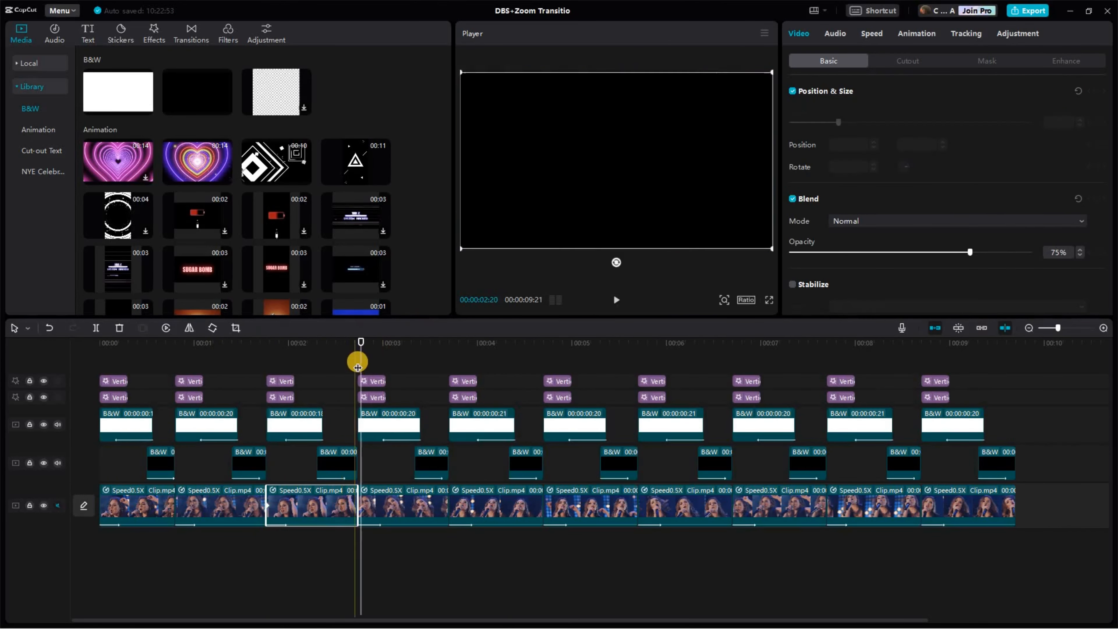
left_click(1054, 122)
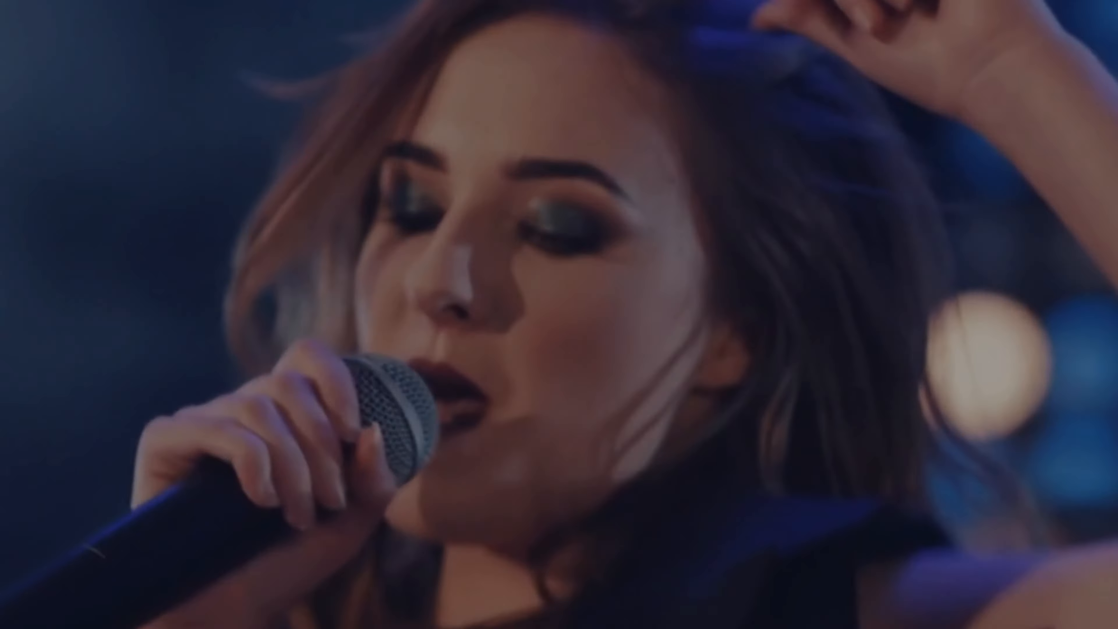